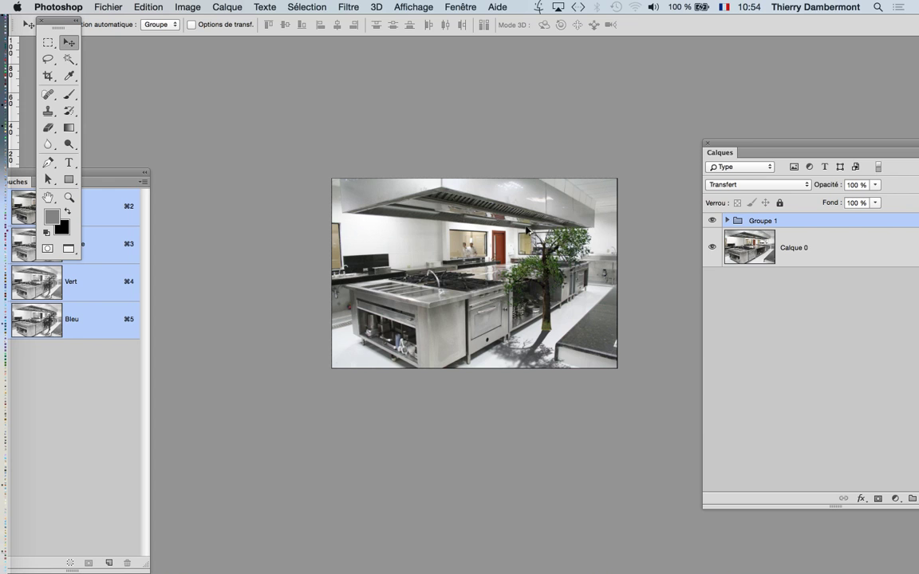
Nudge the 'ombre de l'arbre' shadow layer in Groupe 1 up-left to the trunk base, then switch to InDesign
scroll(476, 209, up, 1)
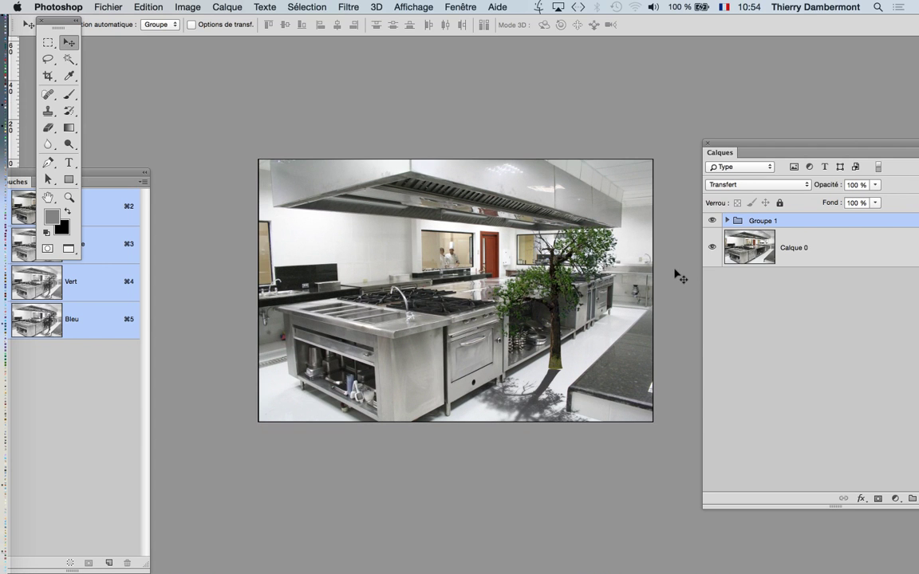
click(727, 220)
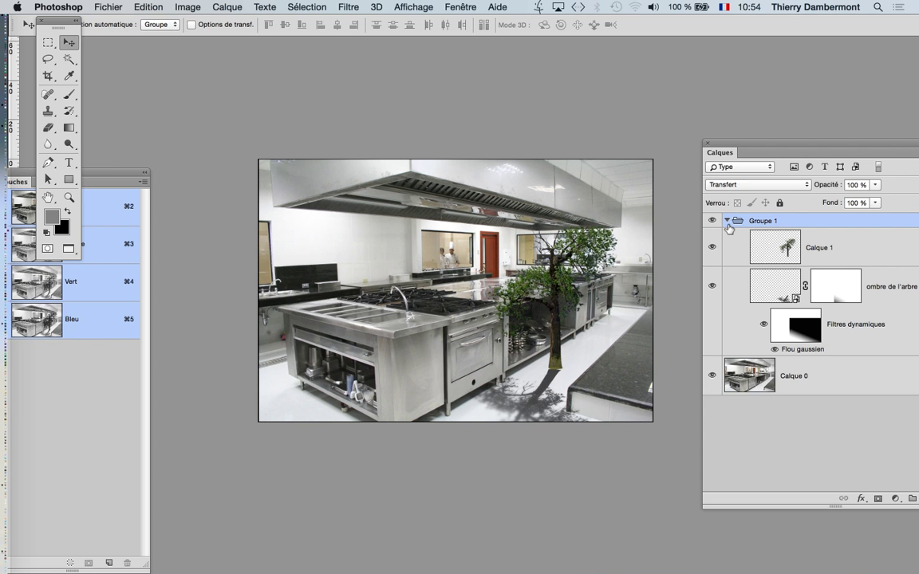
click(774, 286)
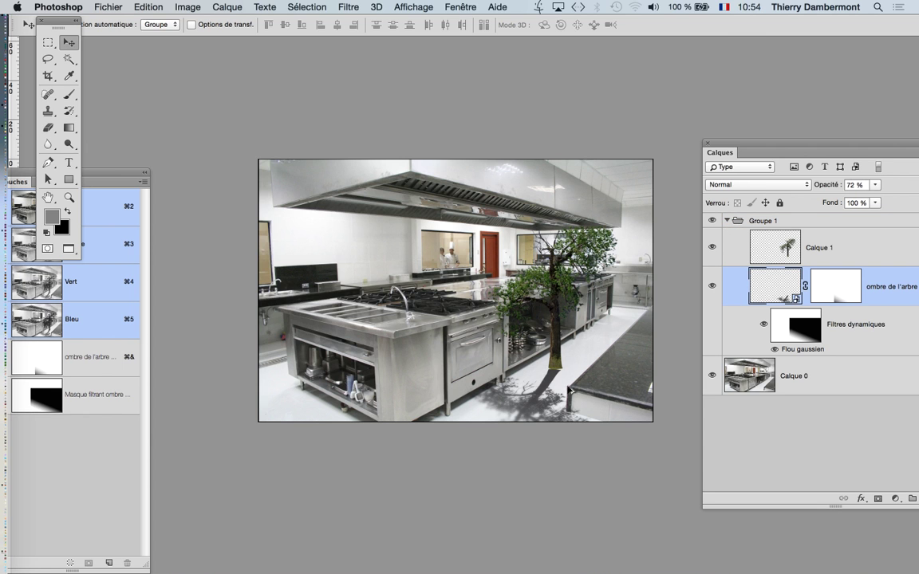
scroll(556, 384, up, 1)
scroll(556, 384, up, 1)
scroll(555, 382, up, 1)
scroll(550, 381, up, 1)
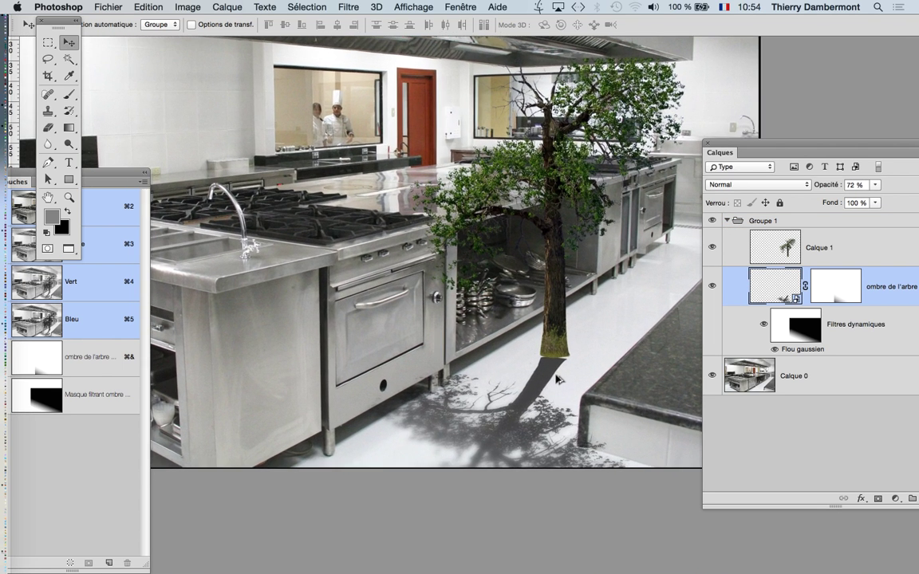
drag(545, 372, 548, 370)
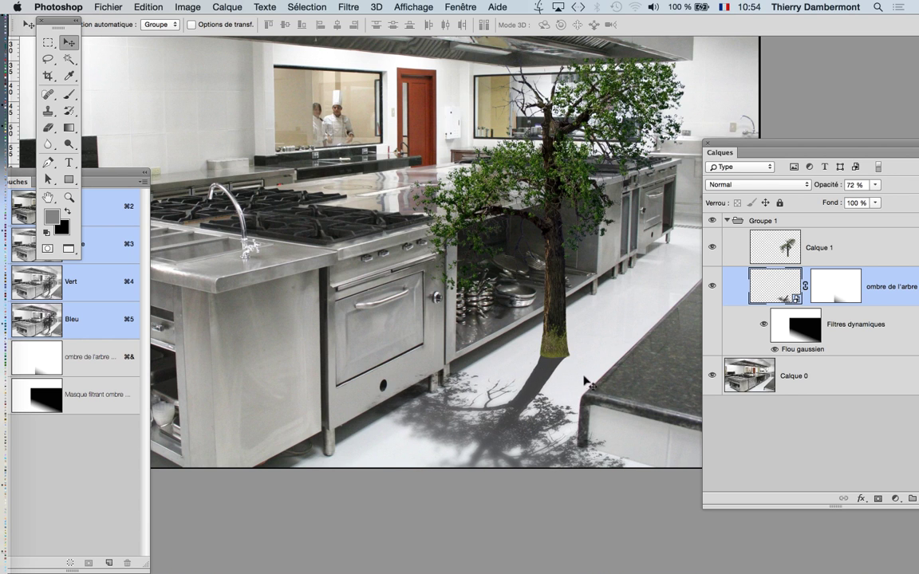
scroll(594, 369, down, 1)
key(super+Tab)
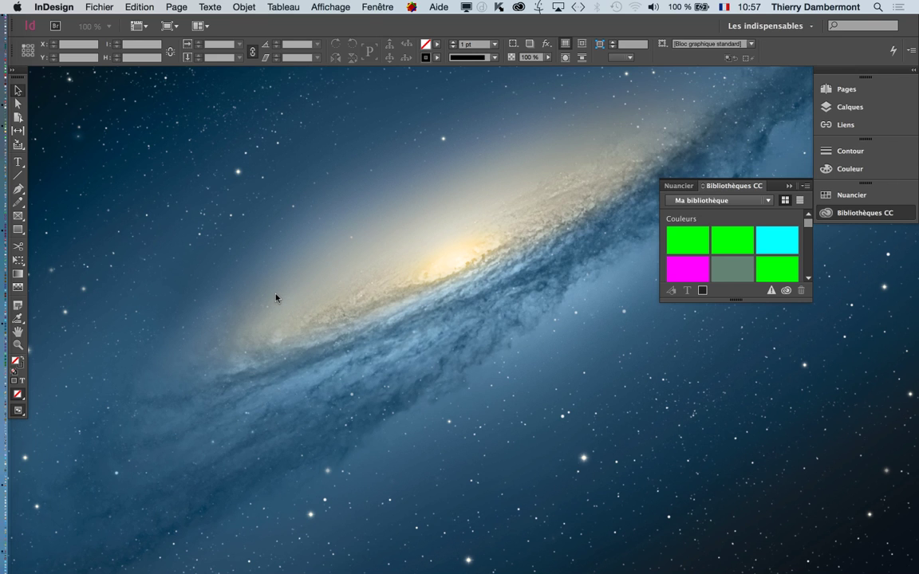
Show the InDesign Préférences submenu with categories like Général and Interface
click(54, 7)
mouse_move(67, 59)
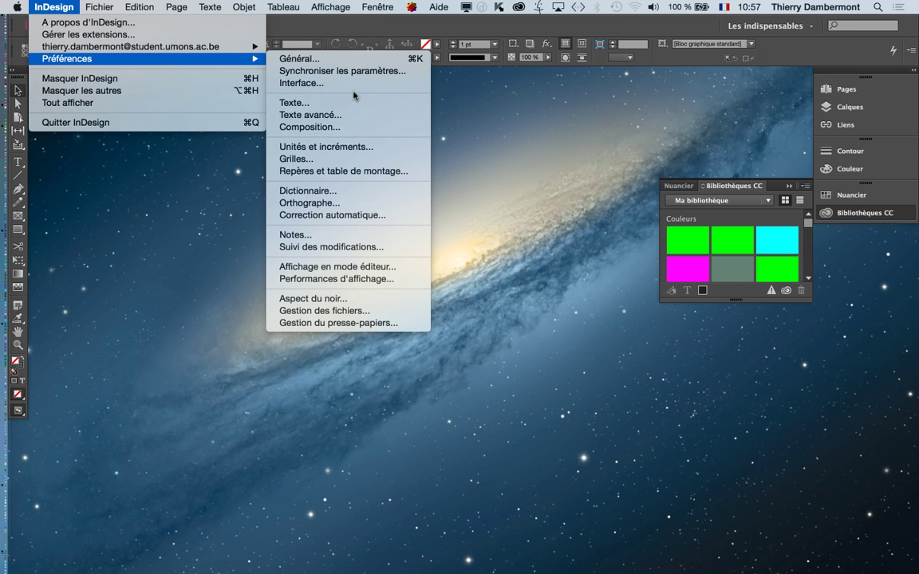
Set the Interface colour theme to Très clair and show the toolbox in two columns
click(373, 83)
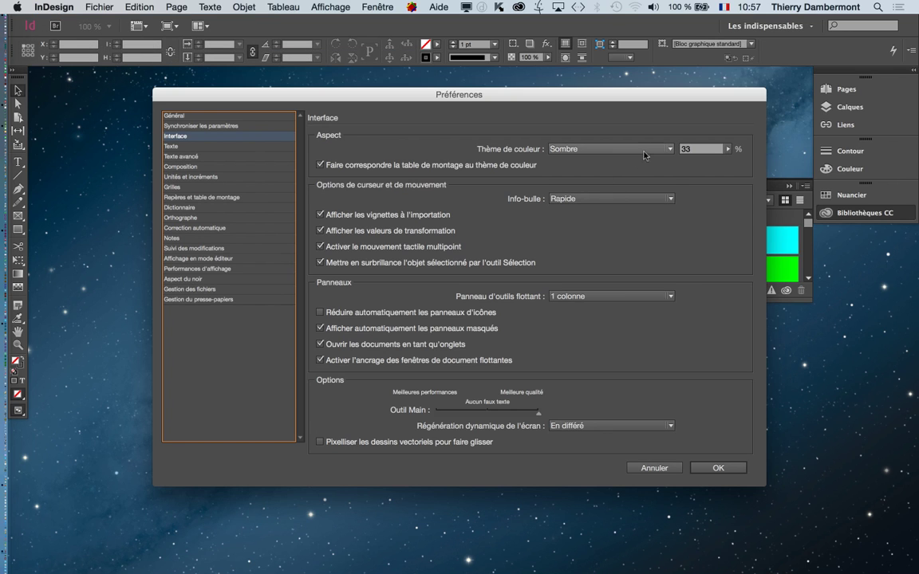
click(607, 149)
click(662, 362)
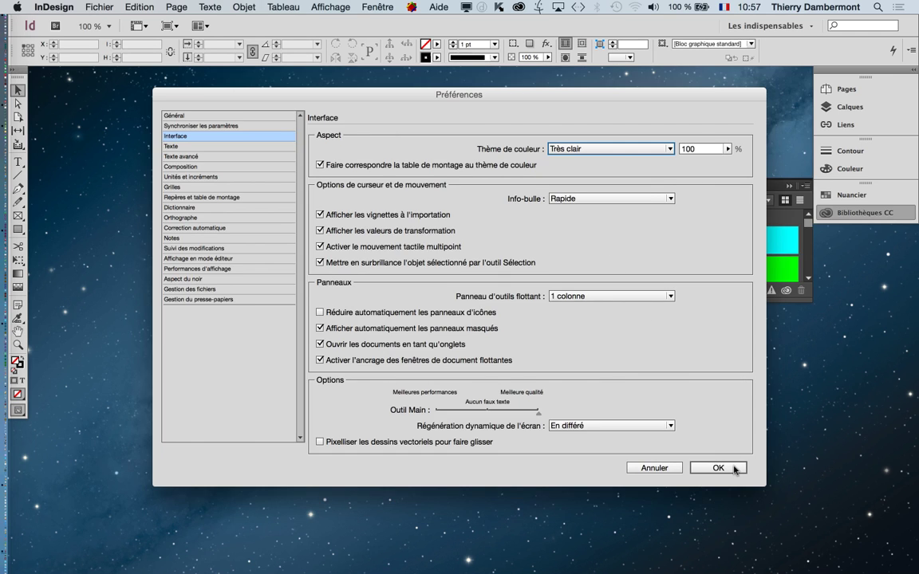
click(726, 467)
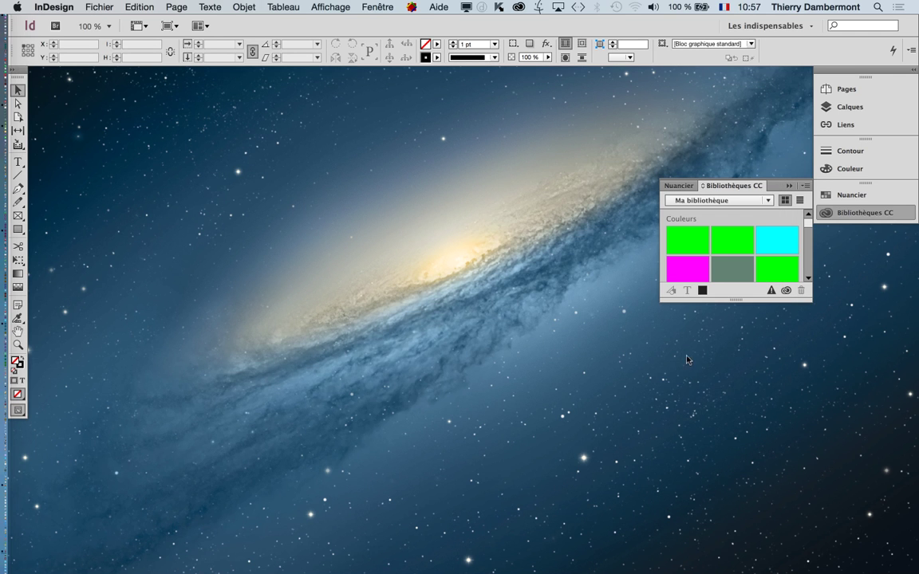
click(12, 69)
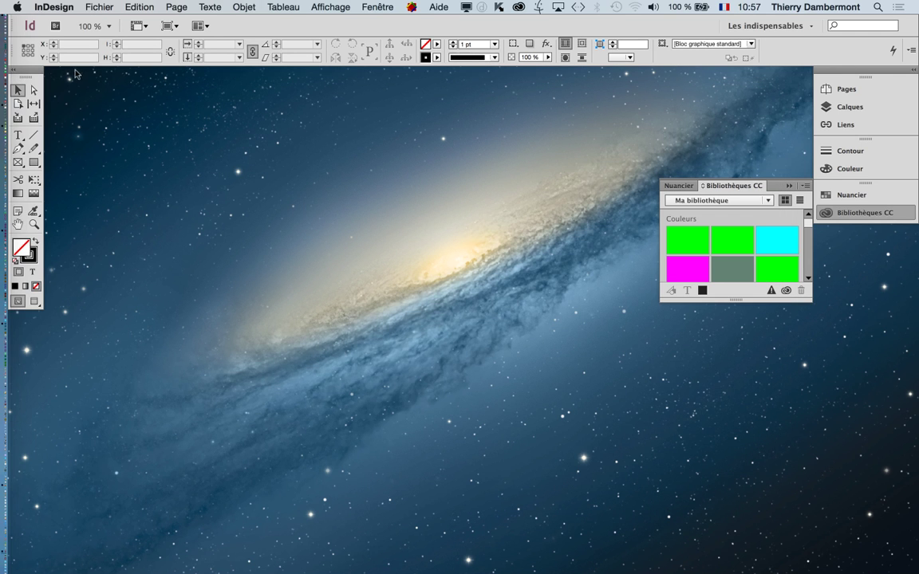
click(87, 6)
Start a new document with A3 page size in landscape orientation, 420 × 297 mm
click(323, 23)
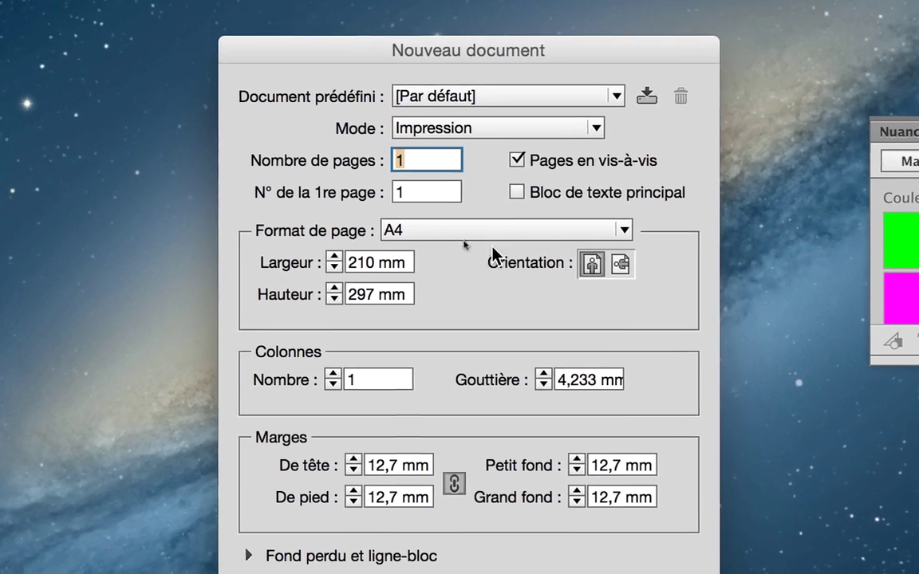
click(383, 212)
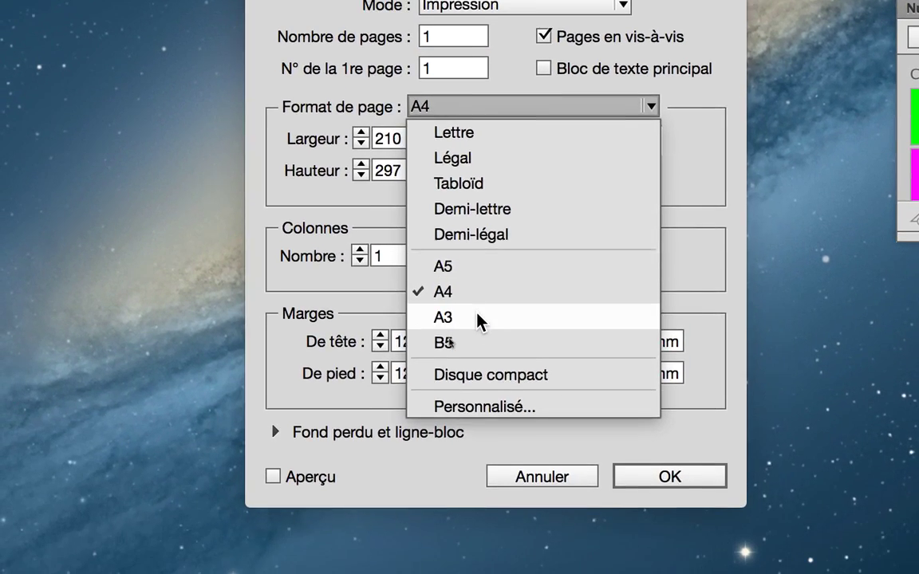
click(478, 397)
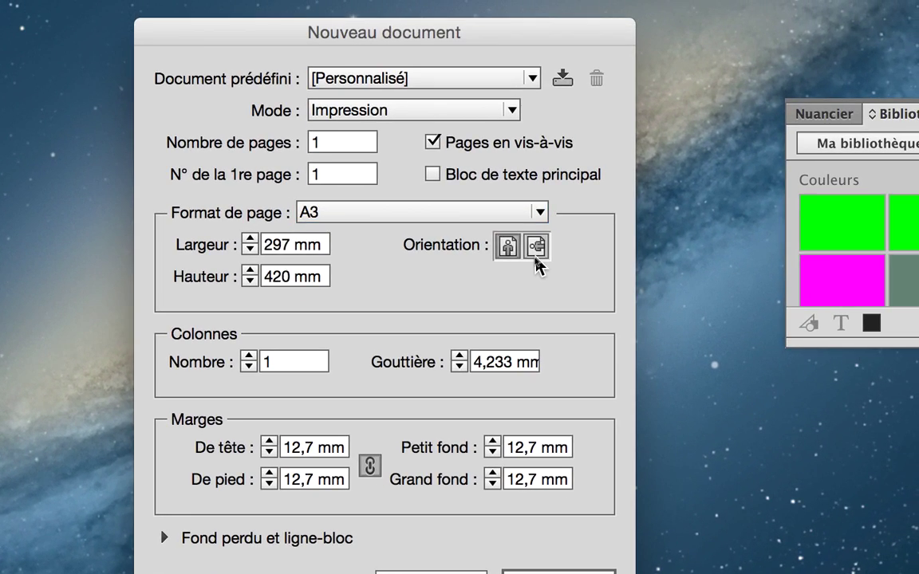
click(555, 233)
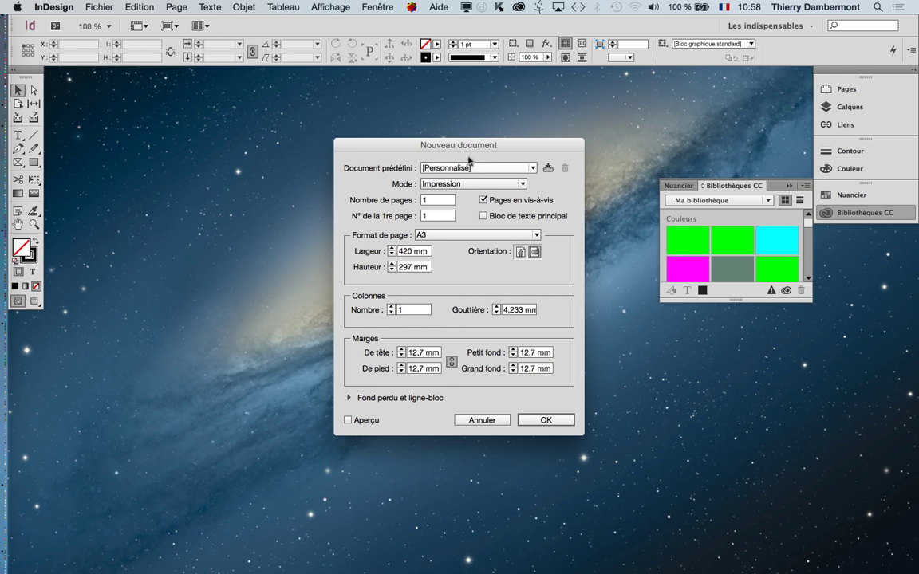
drag(424, 145, 320, 114)
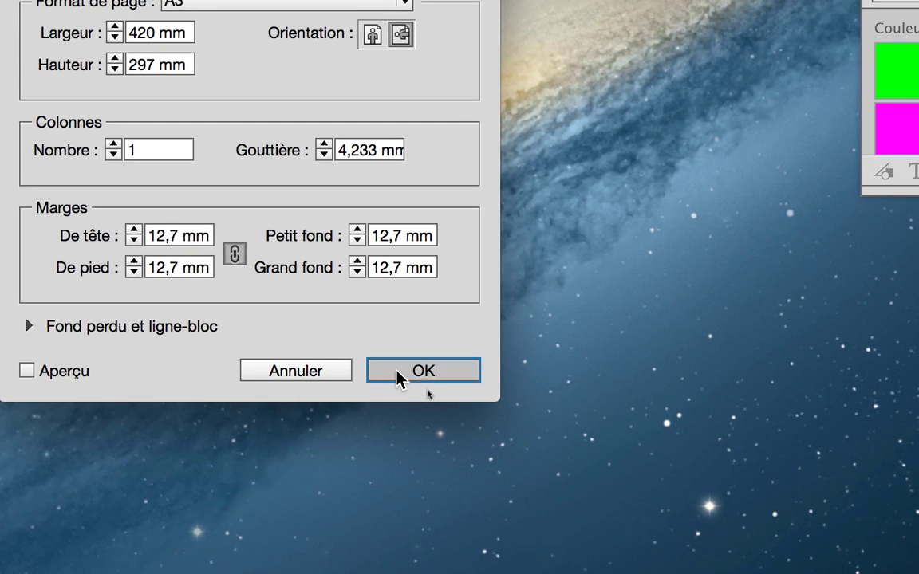
Create the blank A3 landscape document Sans titre-1 and collapse the floating swatches panel
click(399, 373)
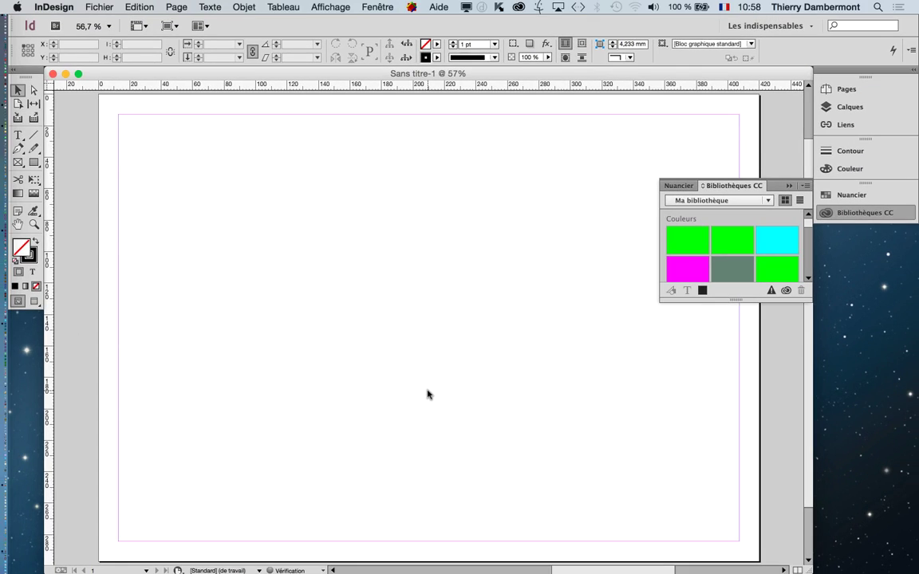
click(789, 186)
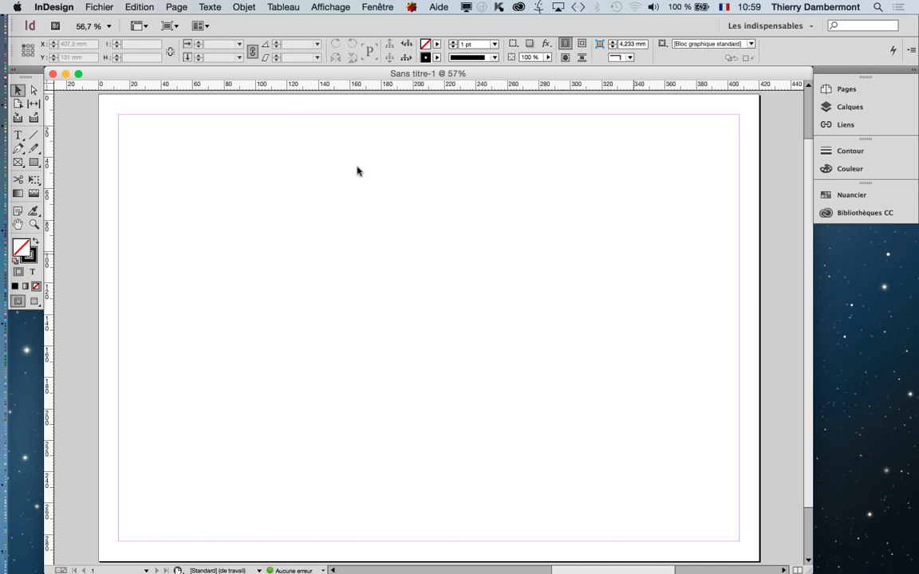
click(88, 6)
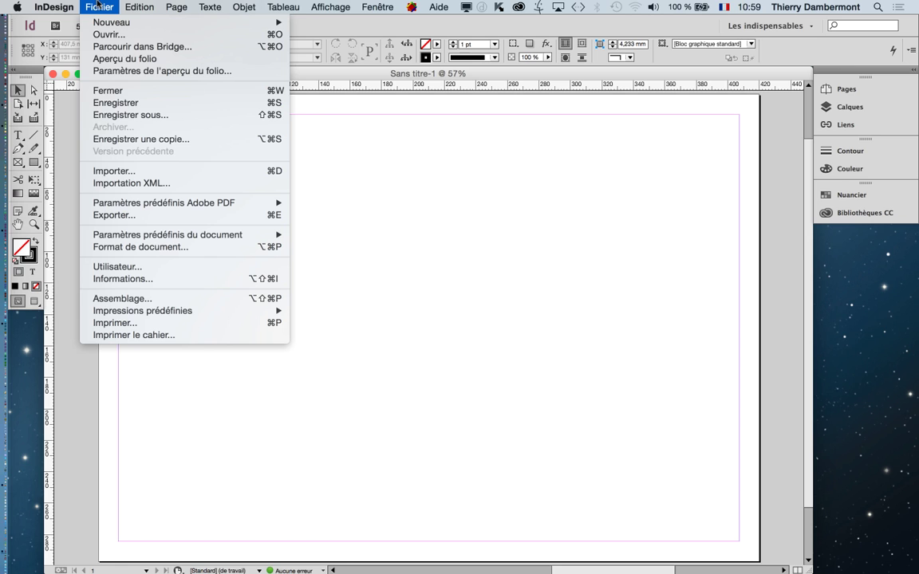
Import Kitchen_et_arbre_02.psd from arbre-detourage-janvier-2017 into a large frame on the page
click(132, 174)
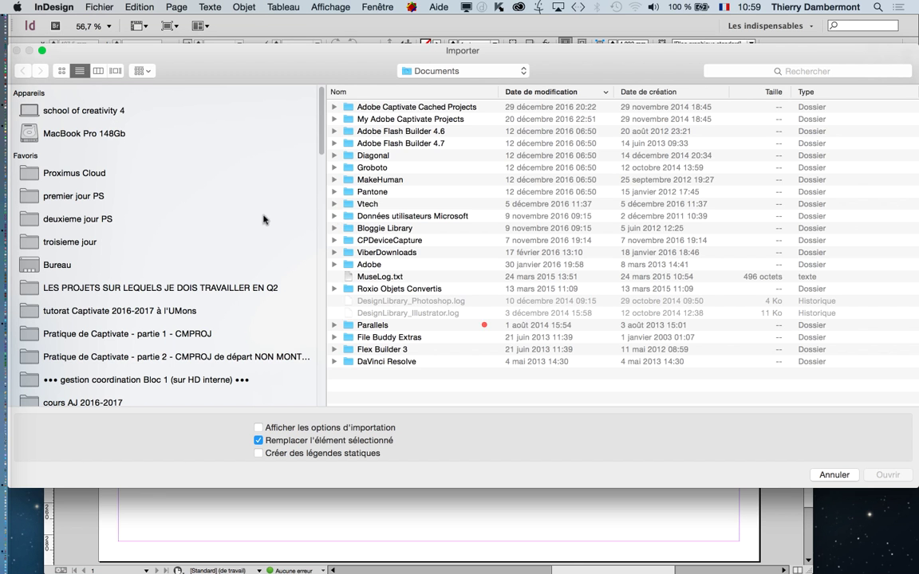
click(191, 218)
double_click(384, 108)
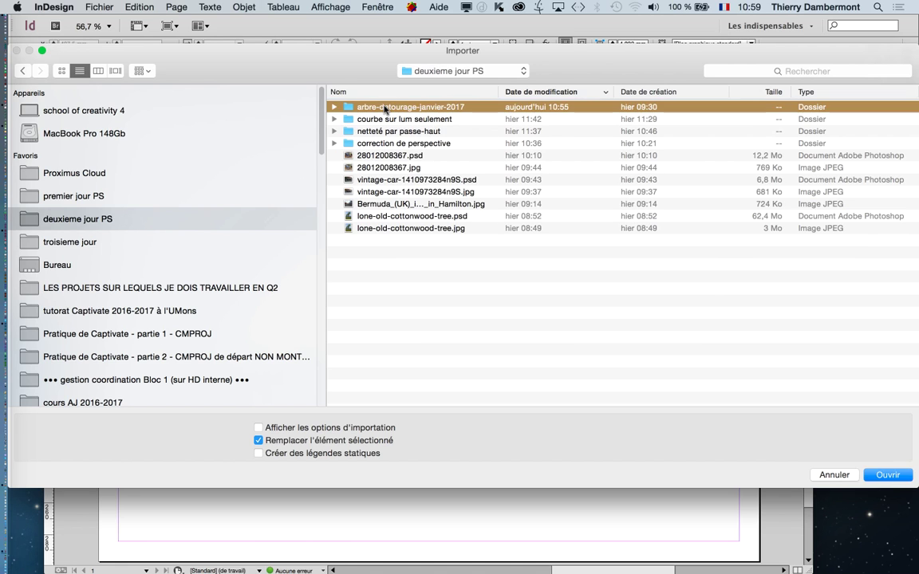
click(387, 108)
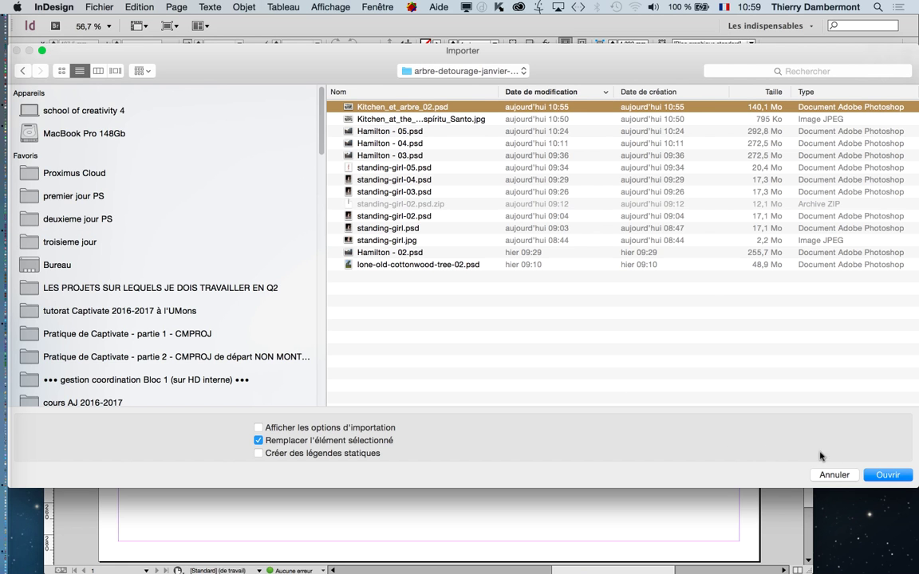
click(886, 475)
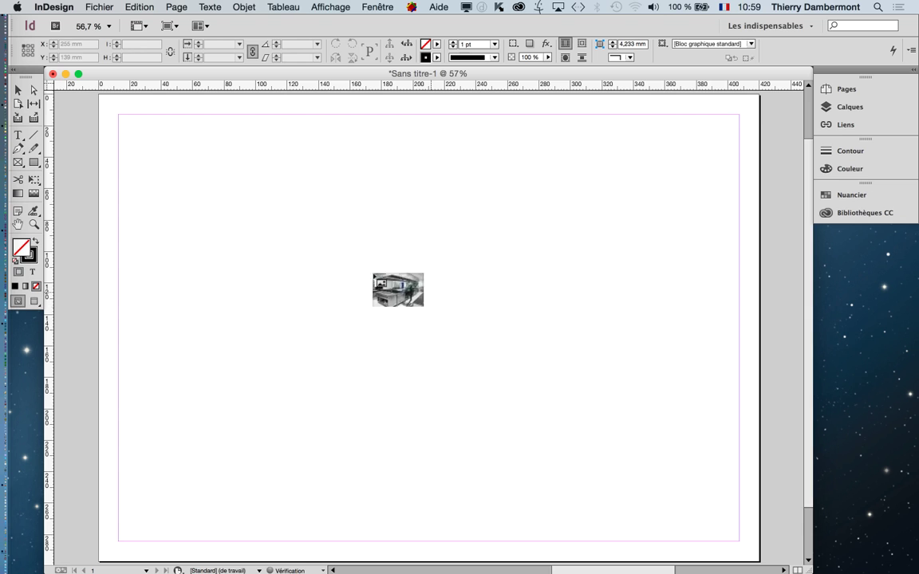
drag(158, 139, 672, 371)
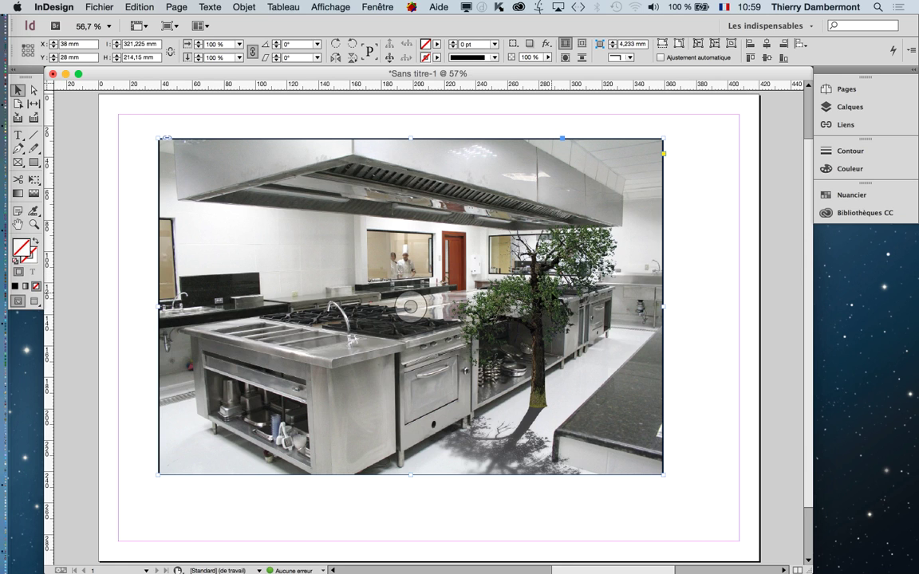
Undo the first placement and re-import Kitchen_et_arbre_02.psd, dropping it at full size
mouse_move(410, 305)
key(ctrl+z)
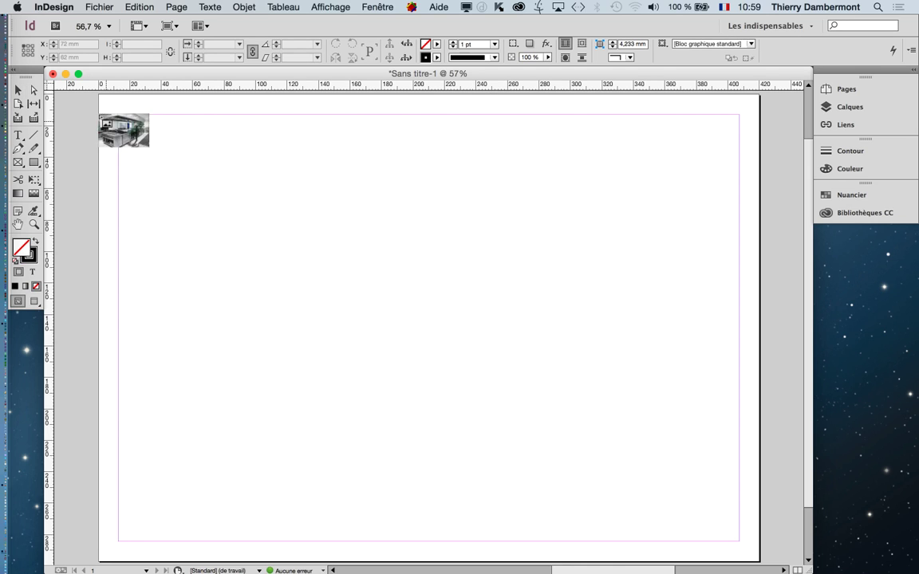
key(ctrl+minus)
key(ctrl+minus)
key(ctrl+minus)
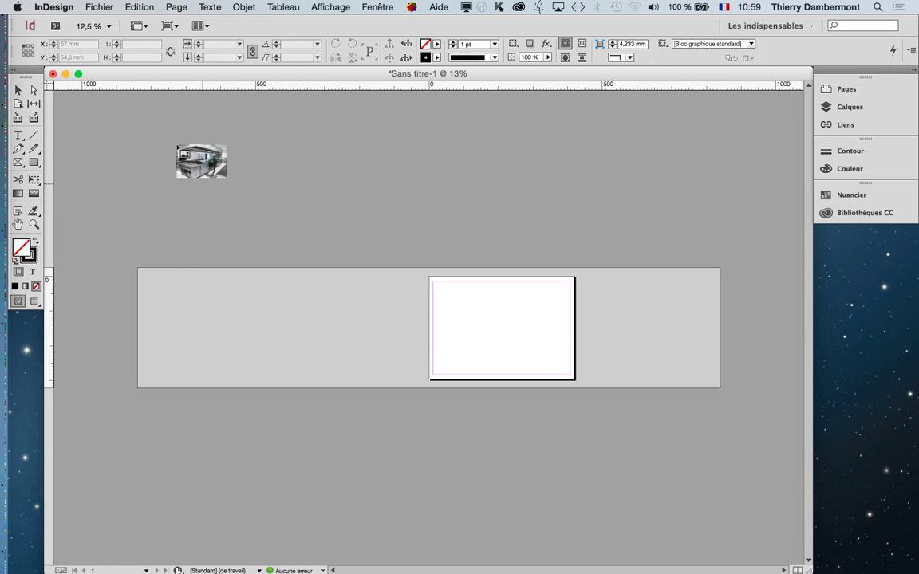
click(96, 7)
click(131, 170)
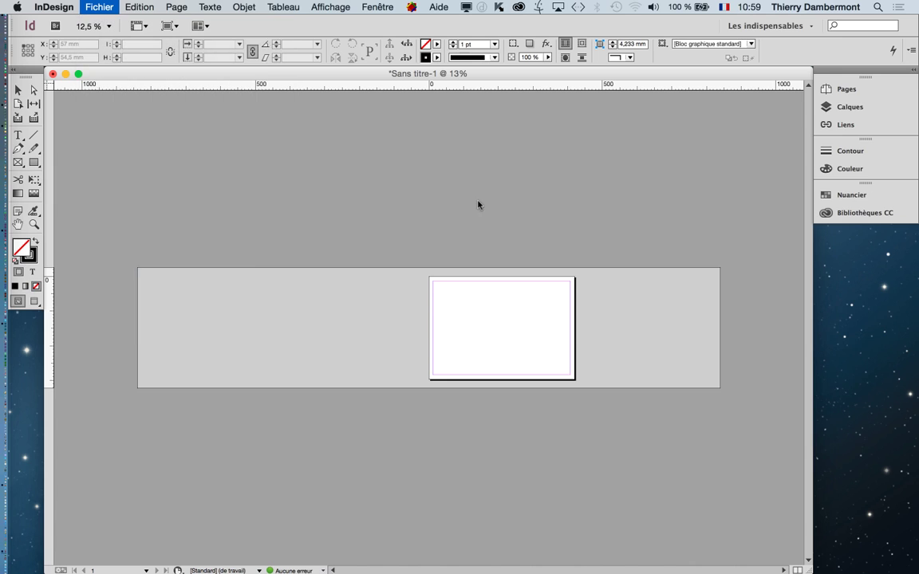
click(396, 104)
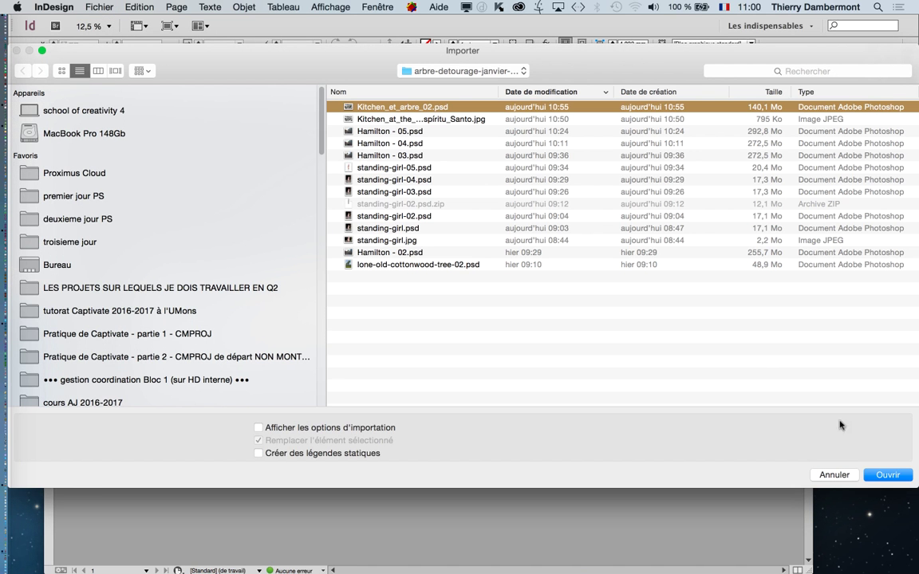
click(891, 474)
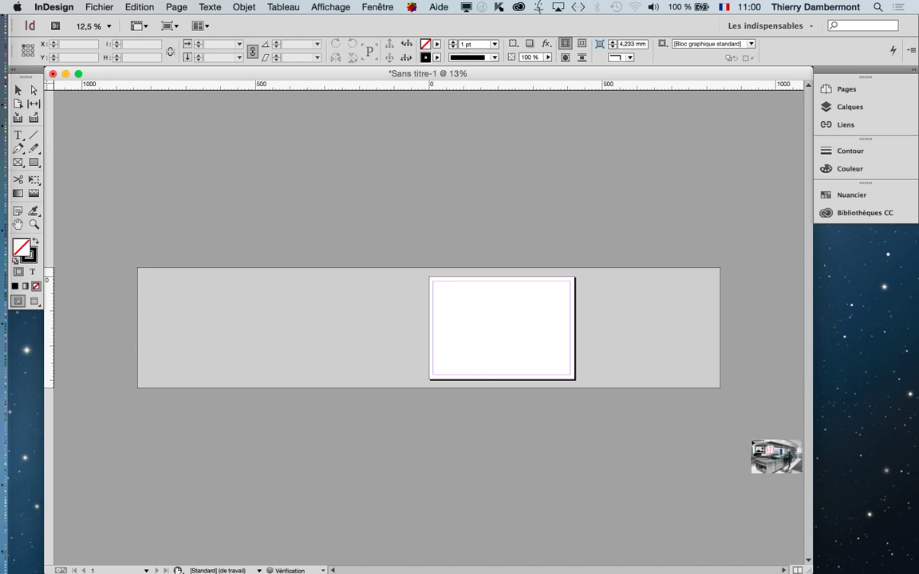
click(443, 293)
Undo the full-size drop and place the image in a frame from the top-left margin
key(super+5)
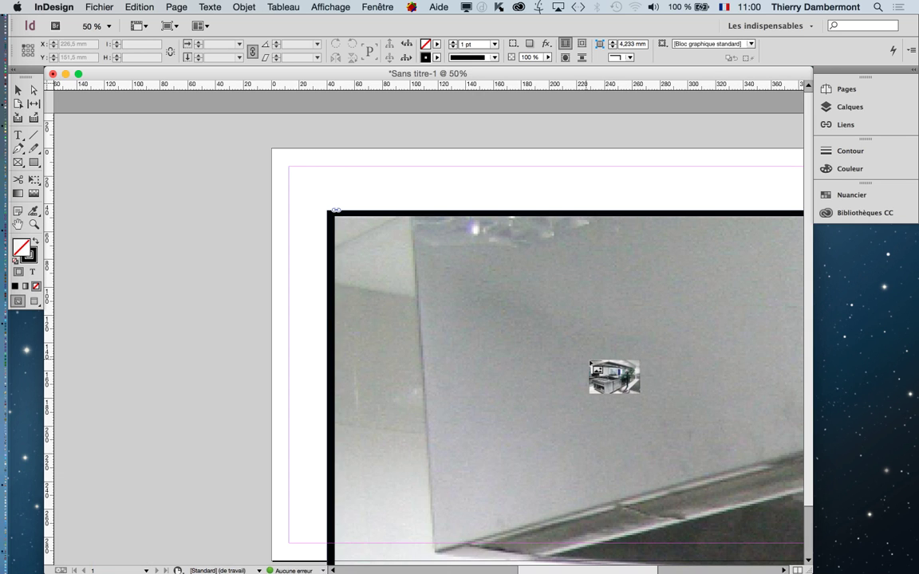
key(super+alt+2)
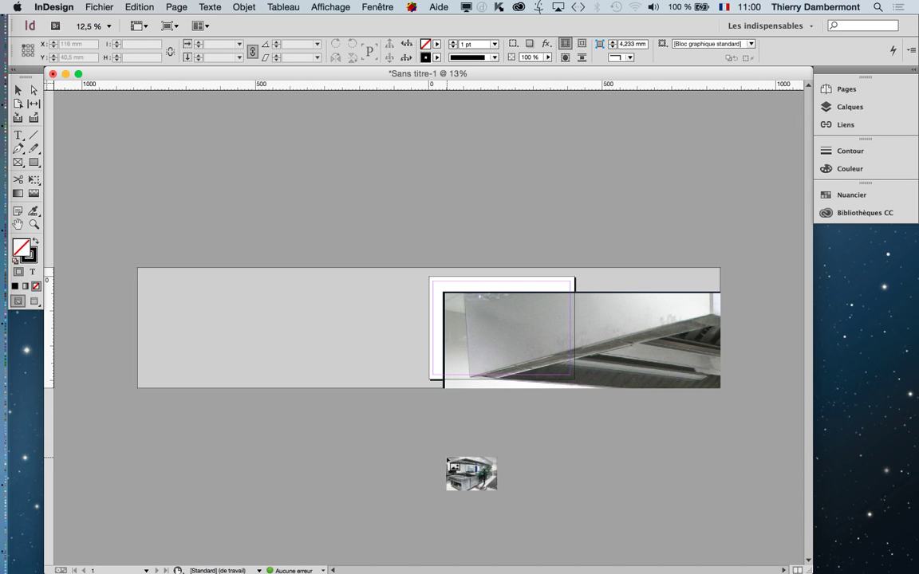
key(super+z)
key(super+5)
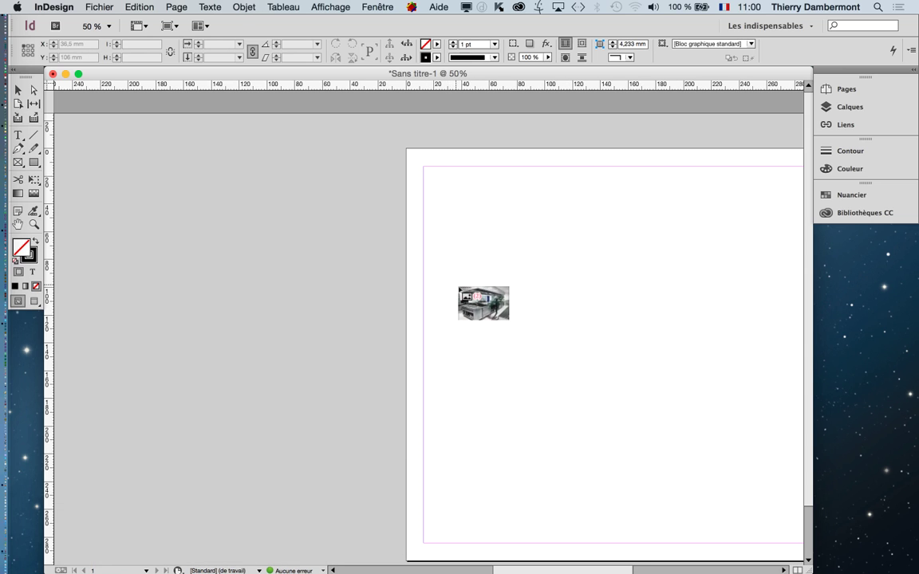
drag(433, 283, 254, 254)
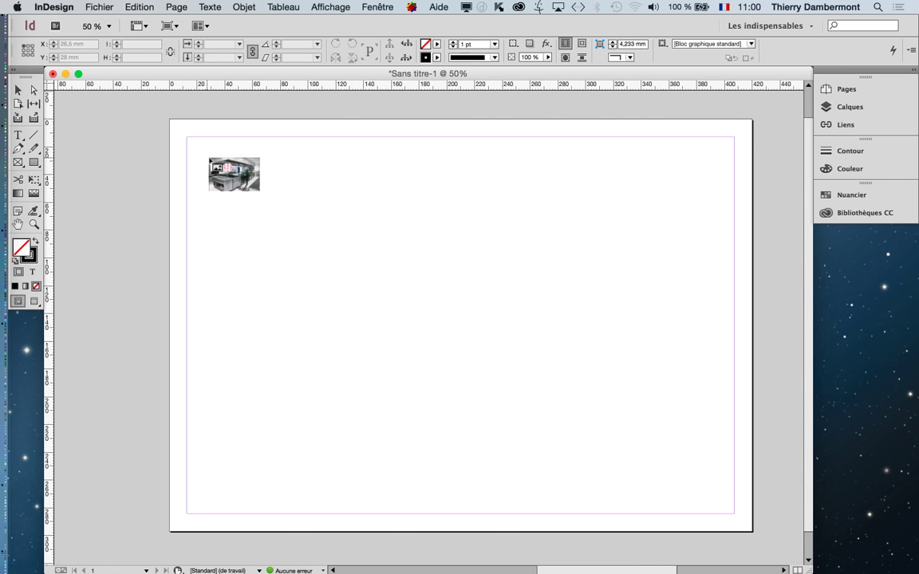
drag(213, 159, 686, 474)
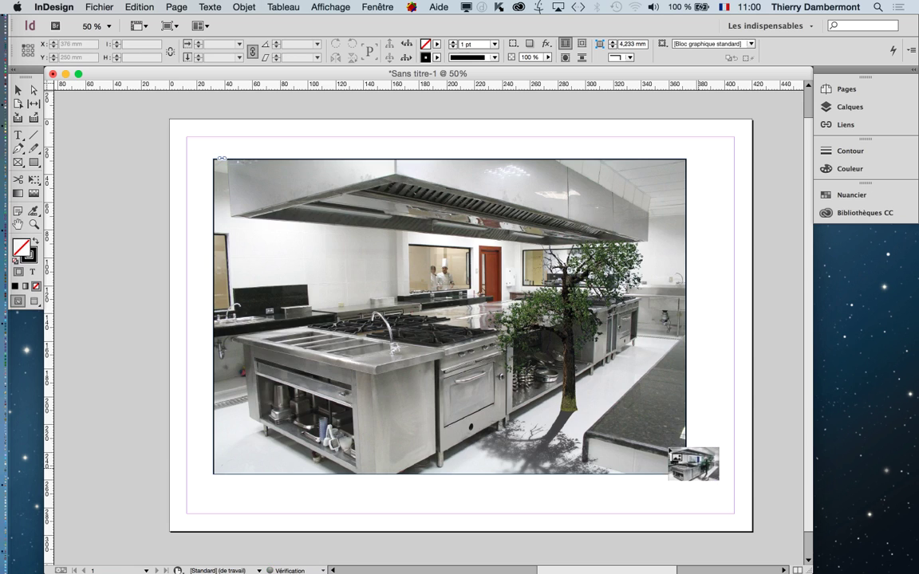